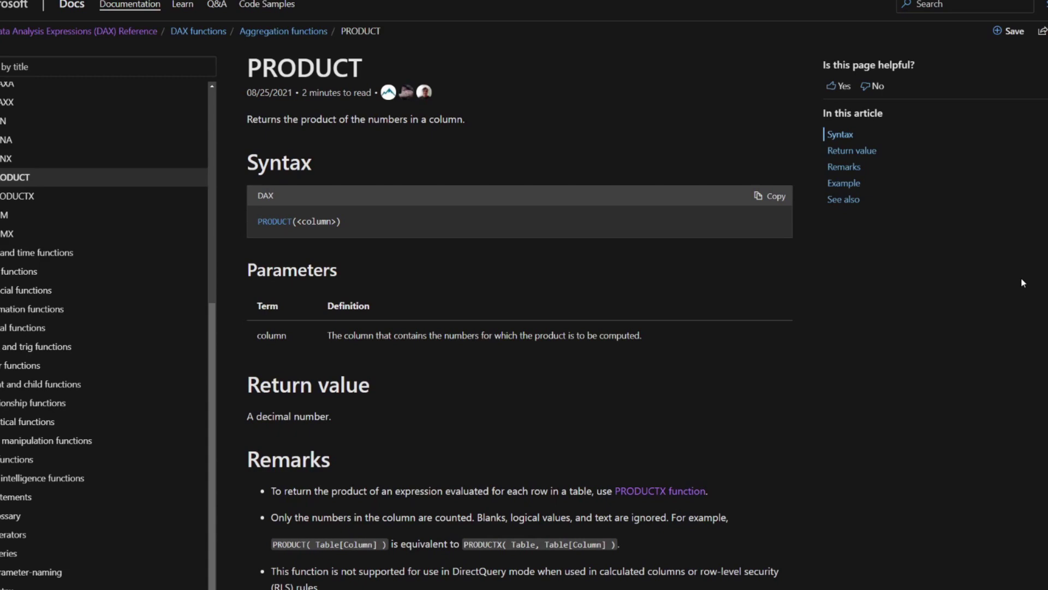
- Centre the interest-rate table on the canvas and select its Interest Rate field for percentage formatting
left_click(90, 582)
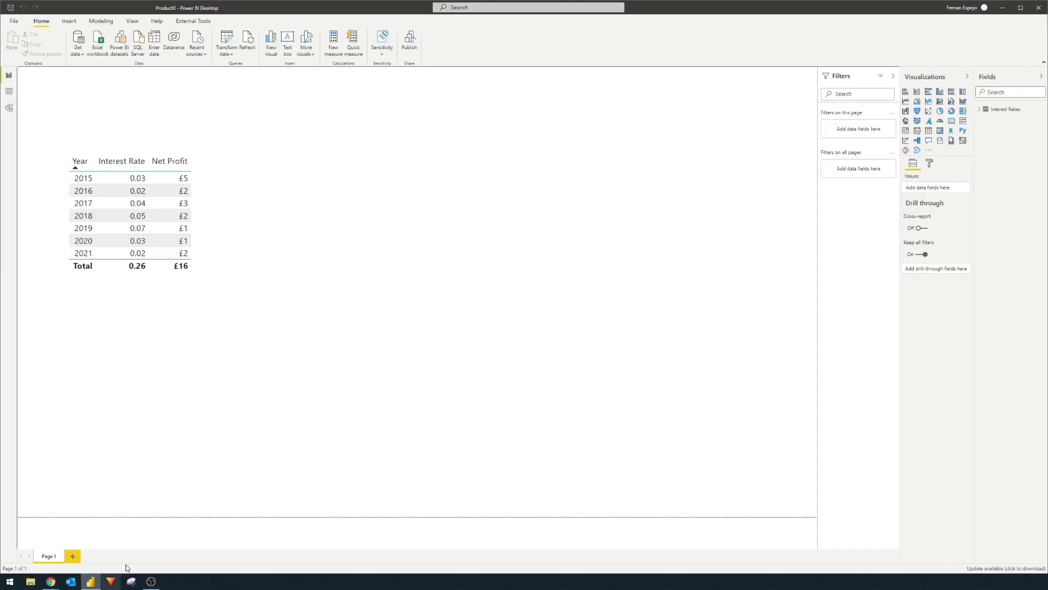
left_click(231, 270)
left_click_drag(214, 260, 498, 309)
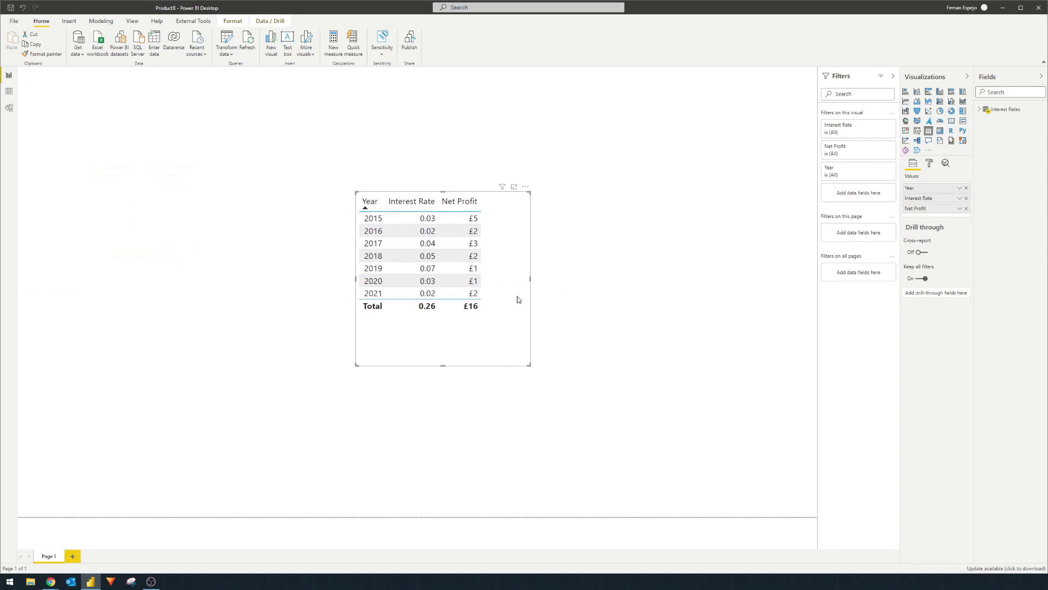
left_click(979, 110)
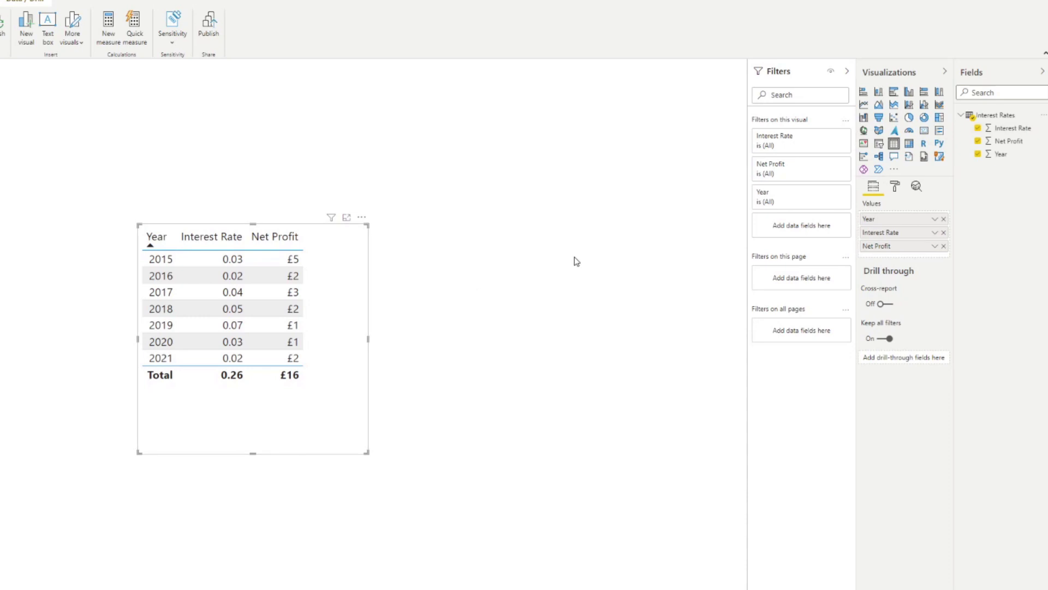
left_click(1007, 130)
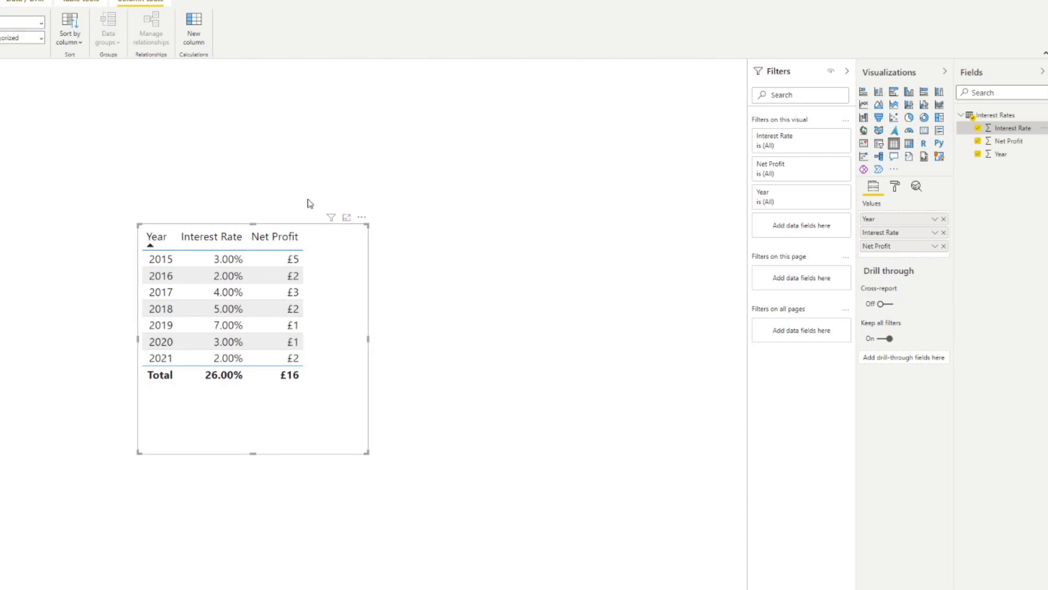
- Create the measure Net Profit Product = PRODUCT('Interest Rates'[Net Profit]) in the Interest Rates table
right_click(1002, 115)
left_click(966, 123)
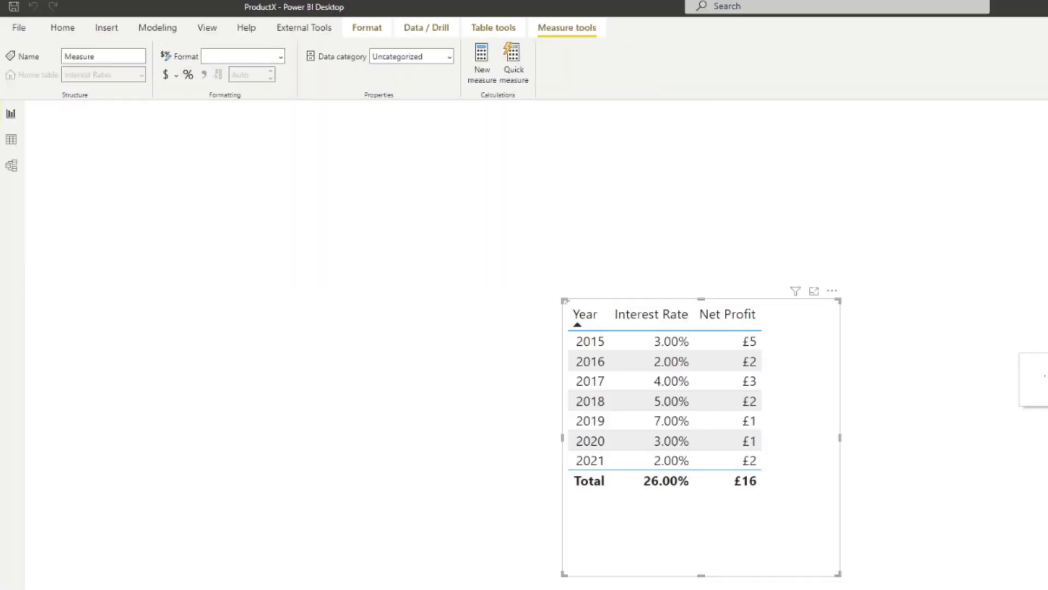
type("PRoduct")
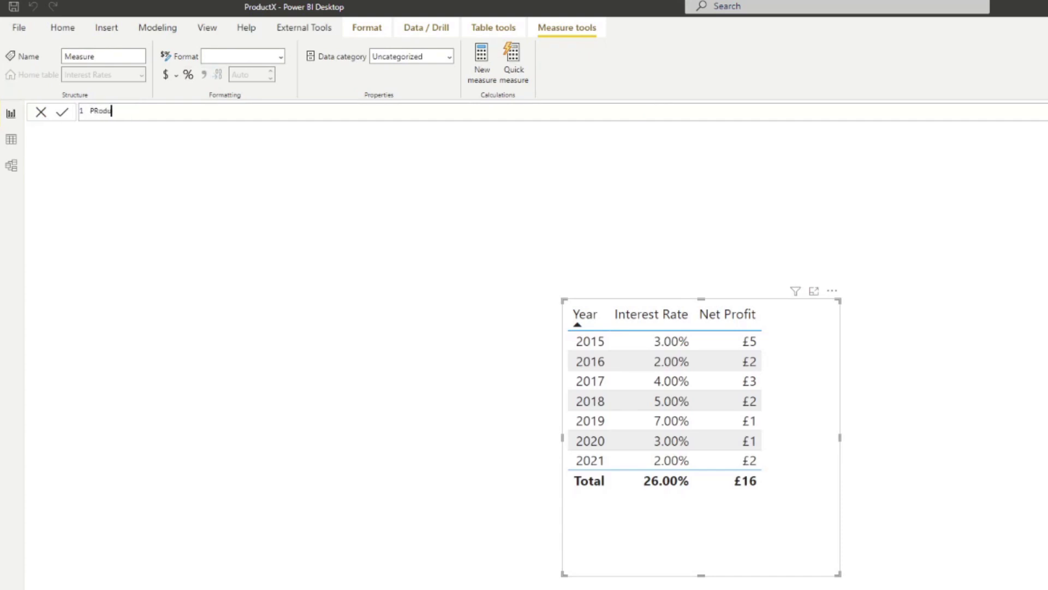
key("BackSpace")
key("BackSpace")
key("shift+Home")
type("Net Profit Product = PRODUCT(")
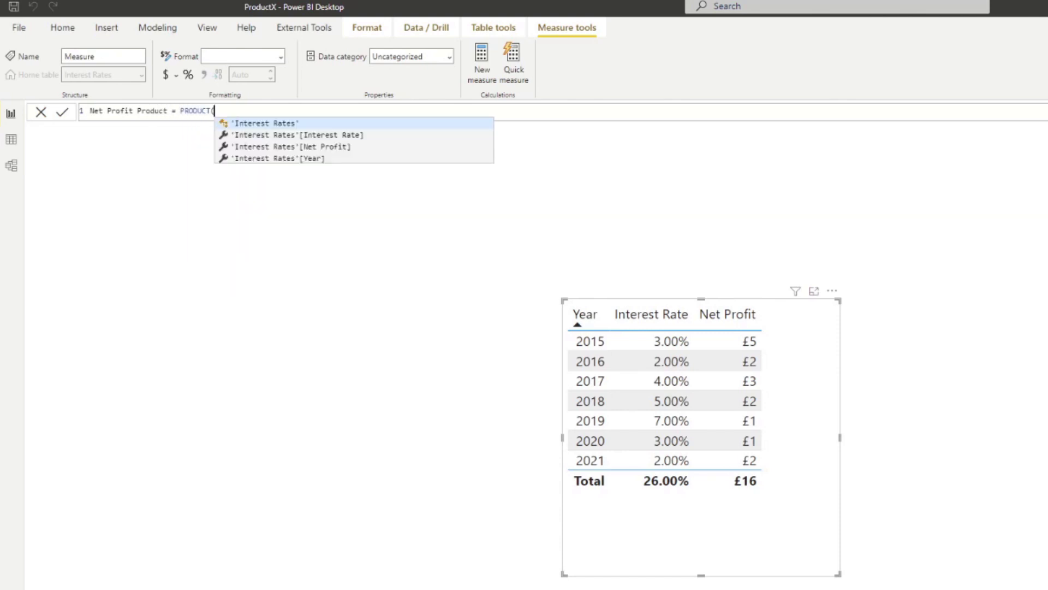
key("Down")
key("Down")
key("Tab")
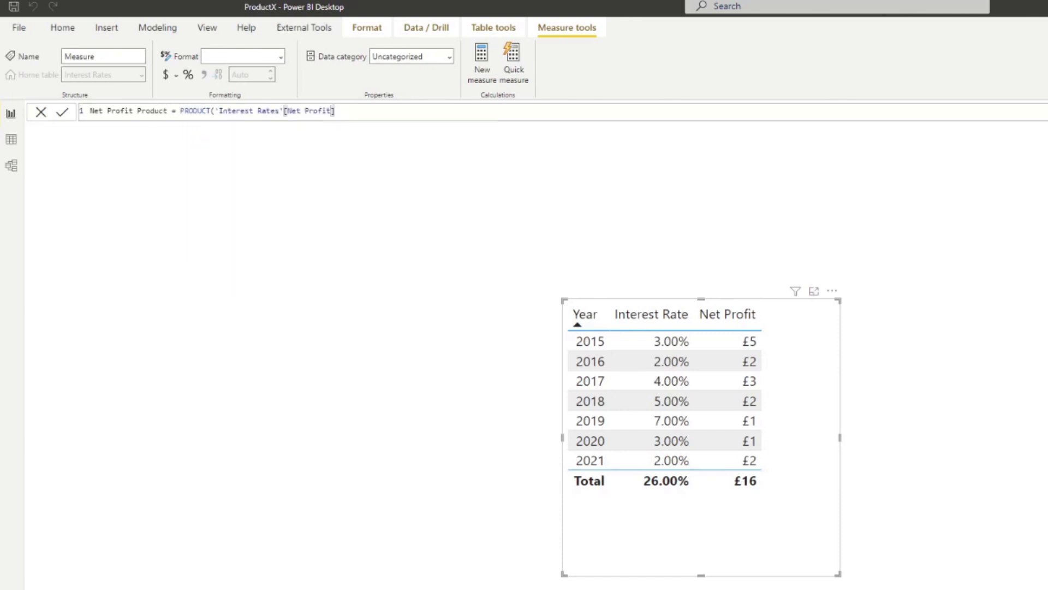
type(")")
key("Return")
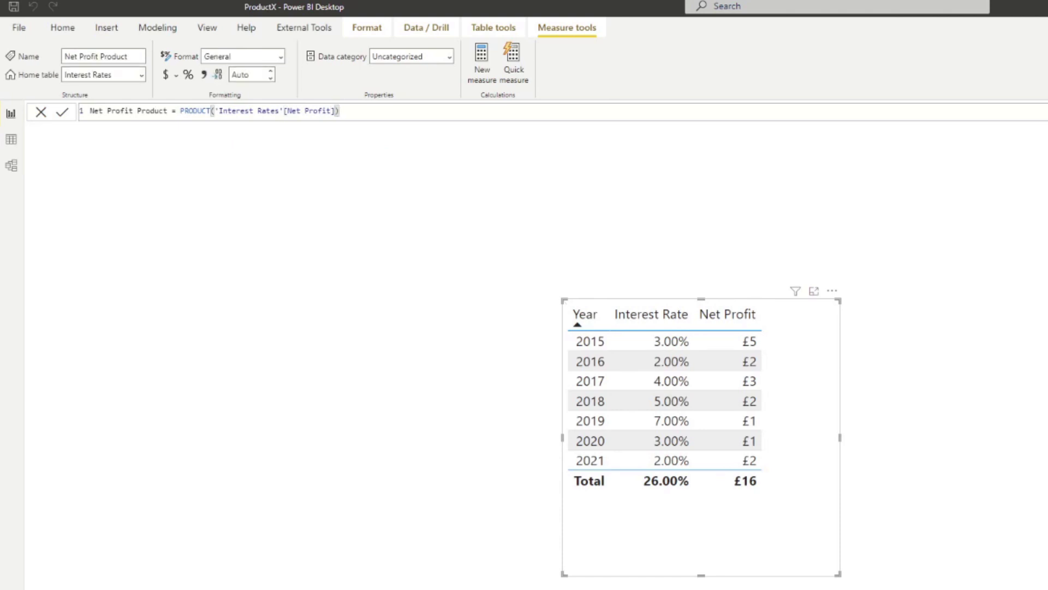
- Place Net Profit Product as a card beside the table, showing 120.00
left_click_drag(1047, 328, 1020, 328)
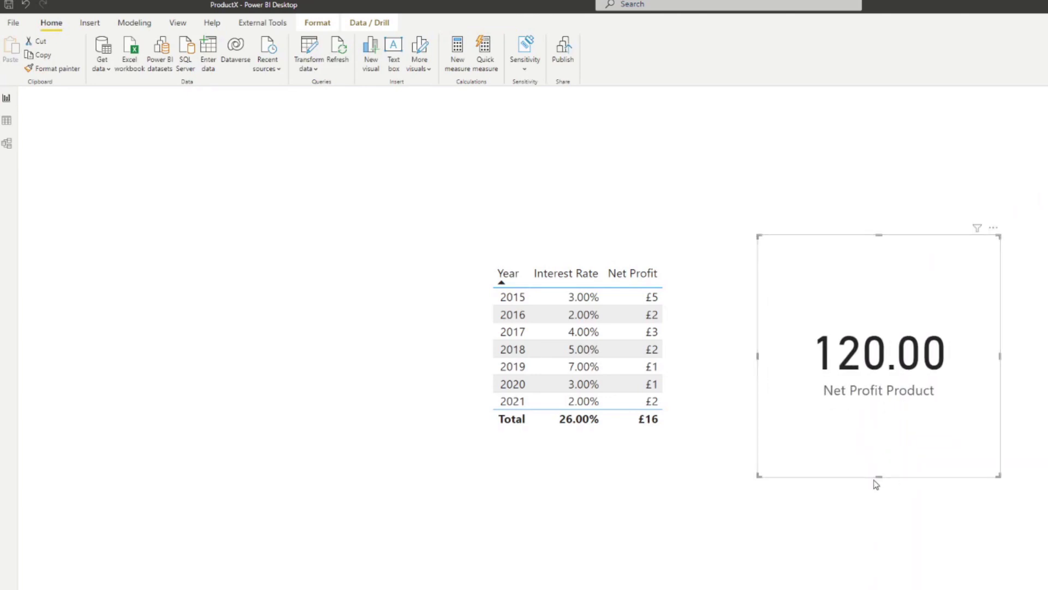
left_click_drag(877, 480, 880, 368)
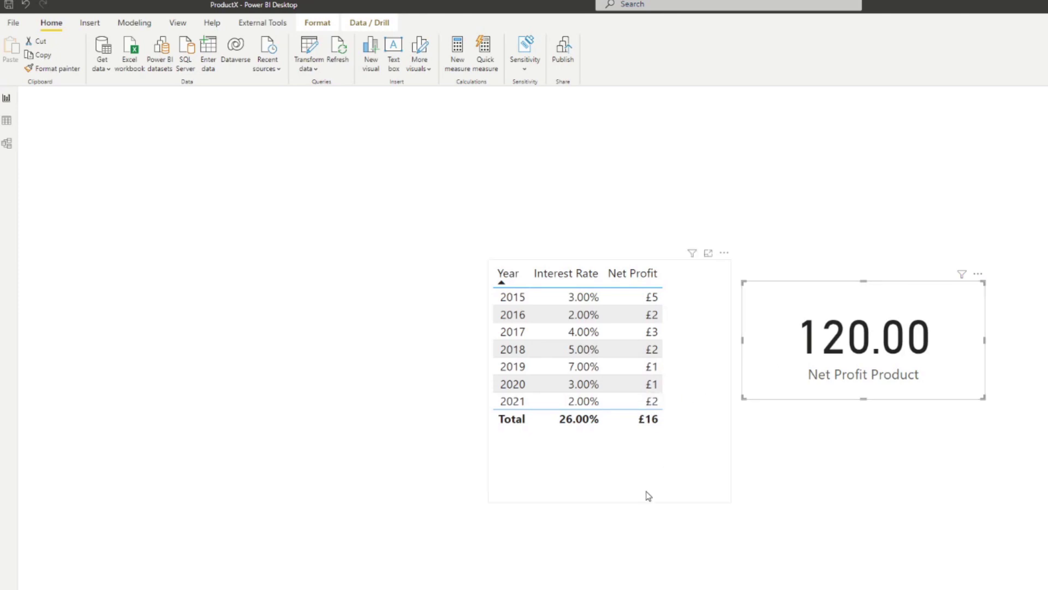
key("super")
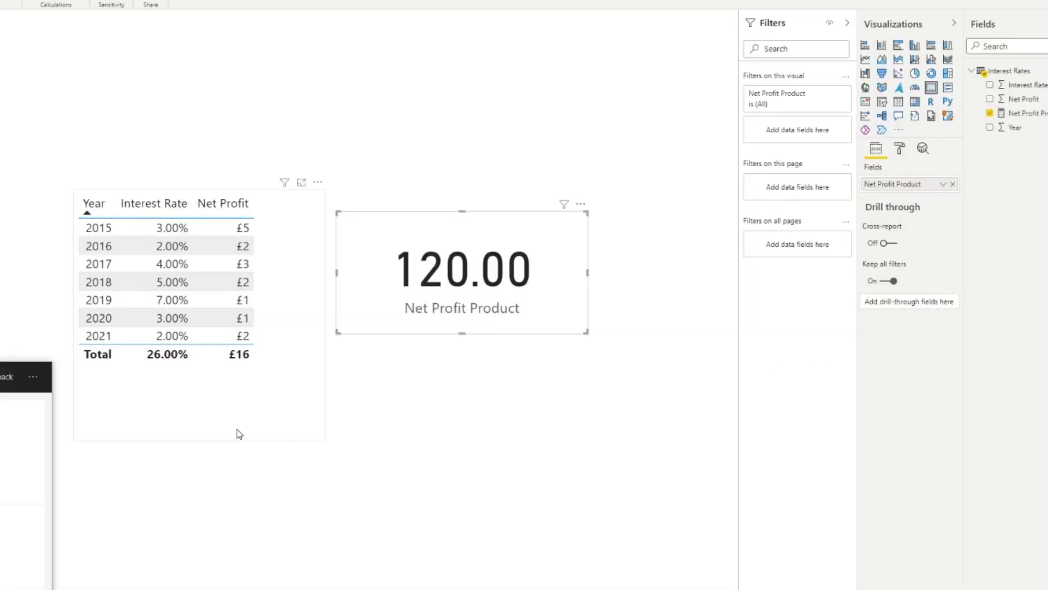
- Launch Calculator and multiply 5*2*3*2*1*1*2 to confirm the result is 120
key("Return")
left_click_drag(735, 54, 462, 49)
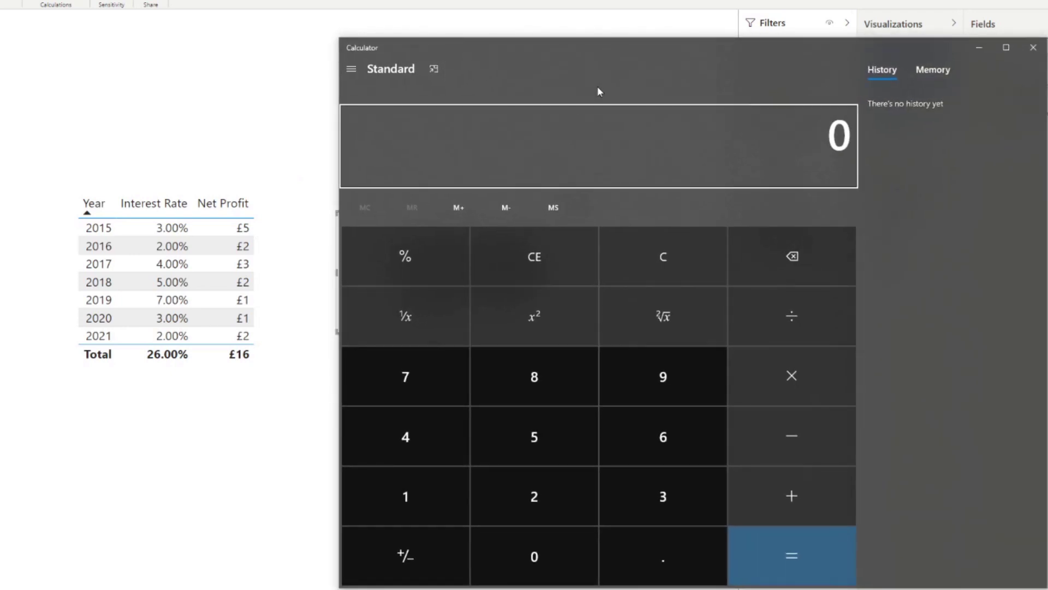
type("5*2*3")
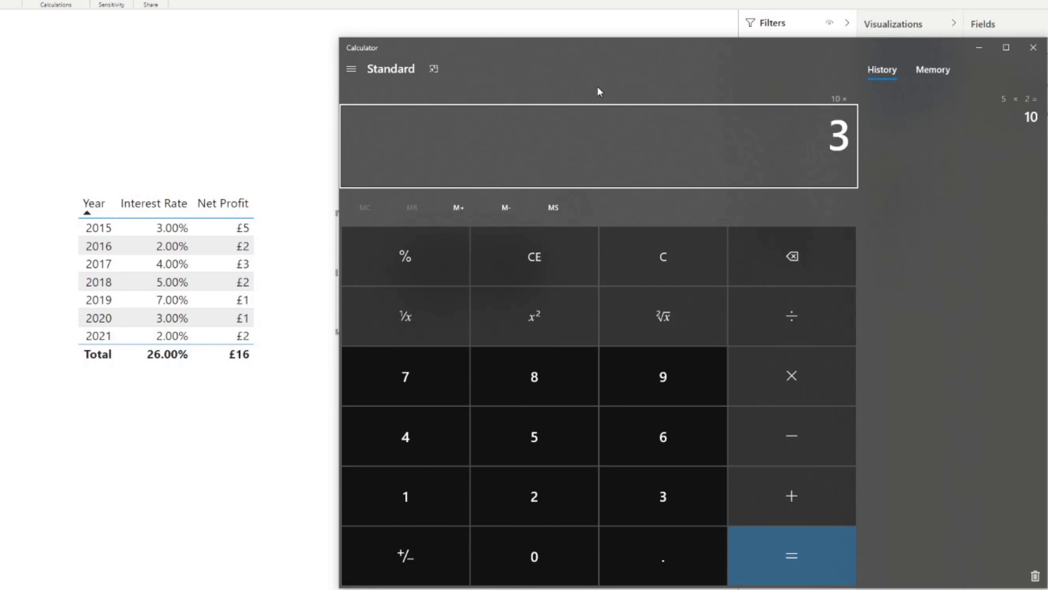
key("Return")
type("*2*1")
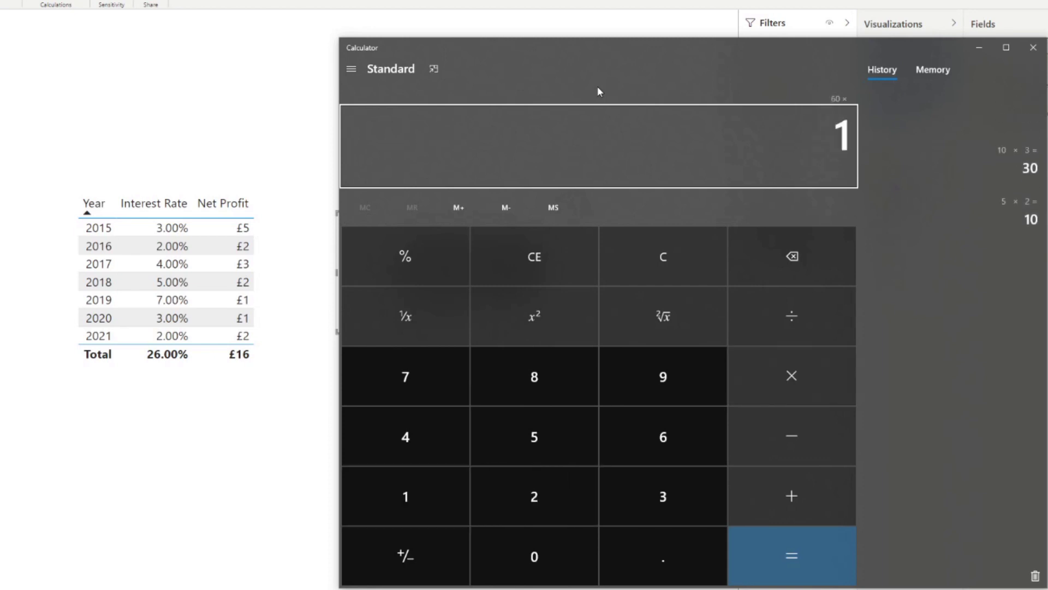
type("*1*2")
key("Return")
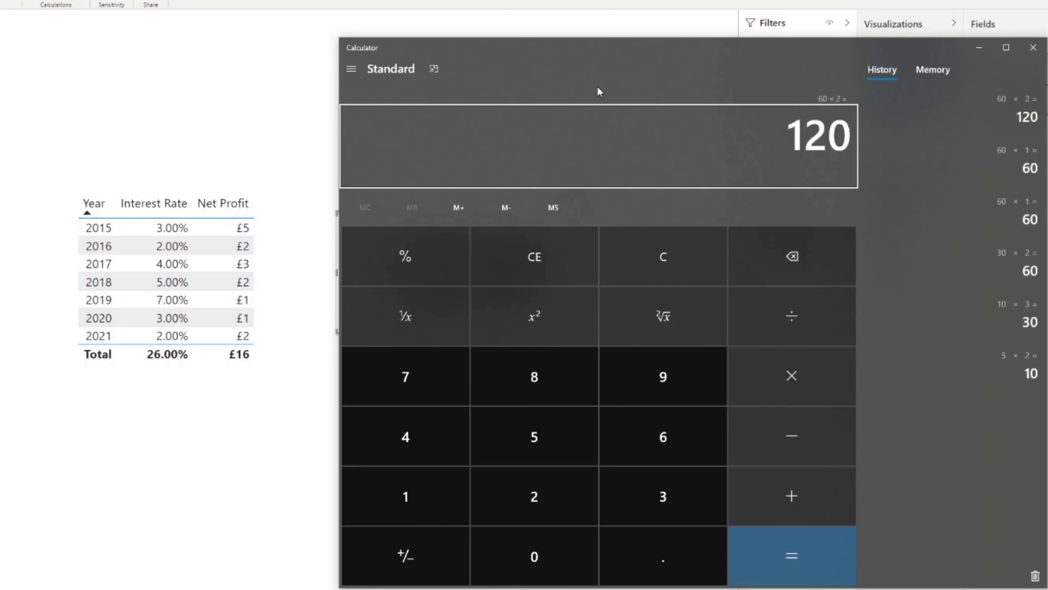
left_click(669, 52)
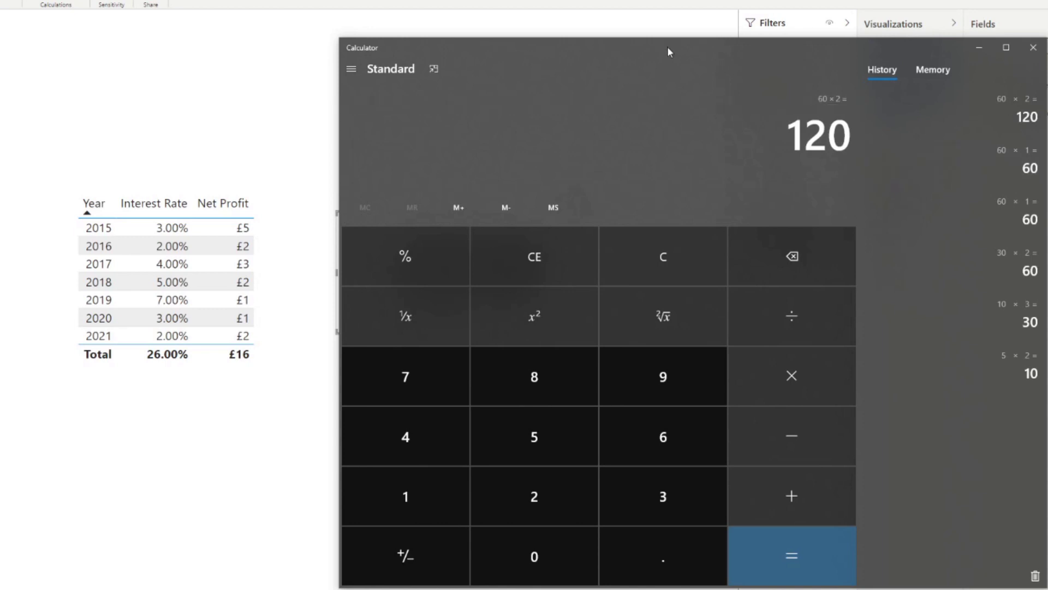
left_click_drag(668, 52, 649, 119)
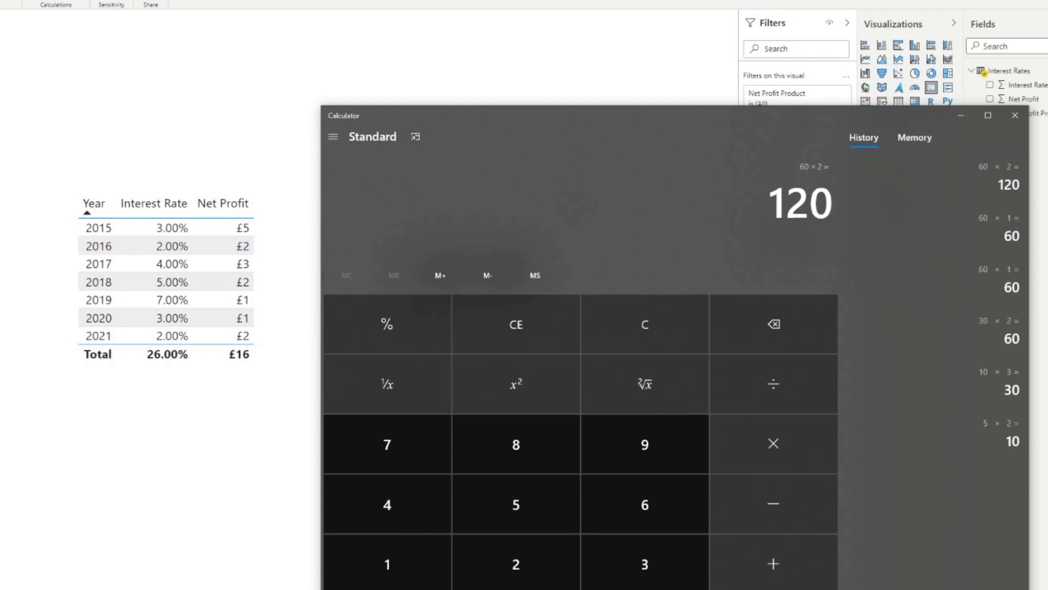
- Return to Power BI and delete the Net Profit Product card
key("alt+Tab")
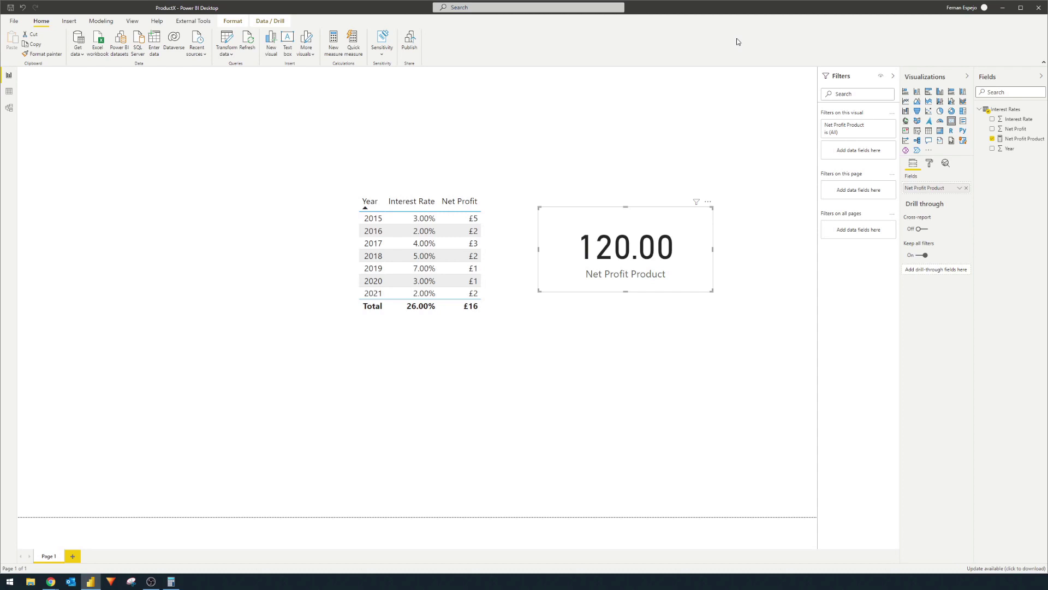
left_click(777, 265)
left_click(676, 248)
key("Delete")
- Remove Net Profit from the interest-rate table and move the table further right
left_click(503, 234)
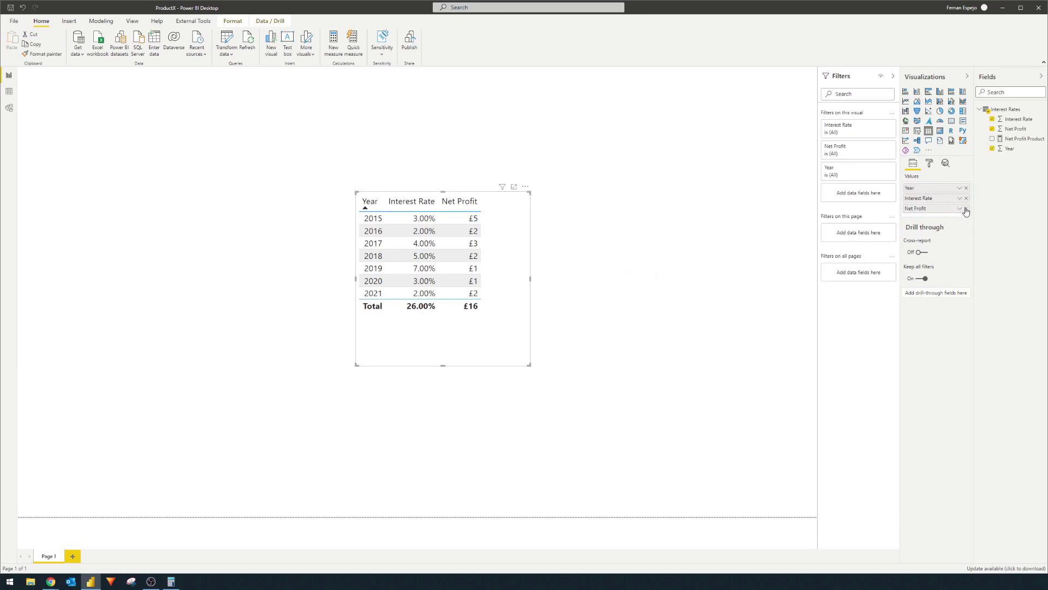
left_click(966, 209)
left_click_drag(390, 255, 579, 258)
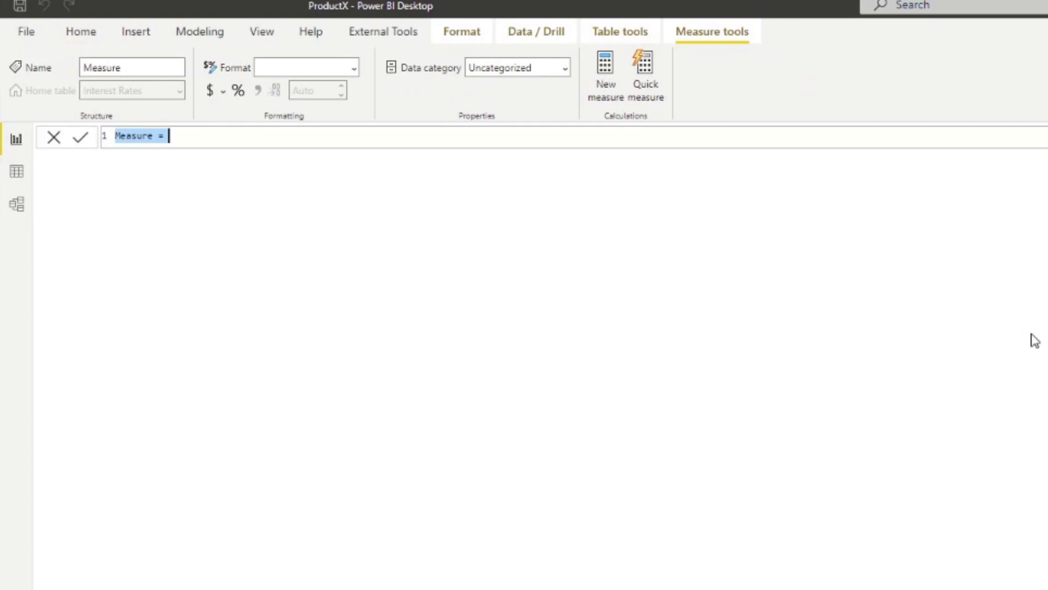
- Start the Investment Growth measure as 10 * PRODUCTX
type("Investment Growrh")
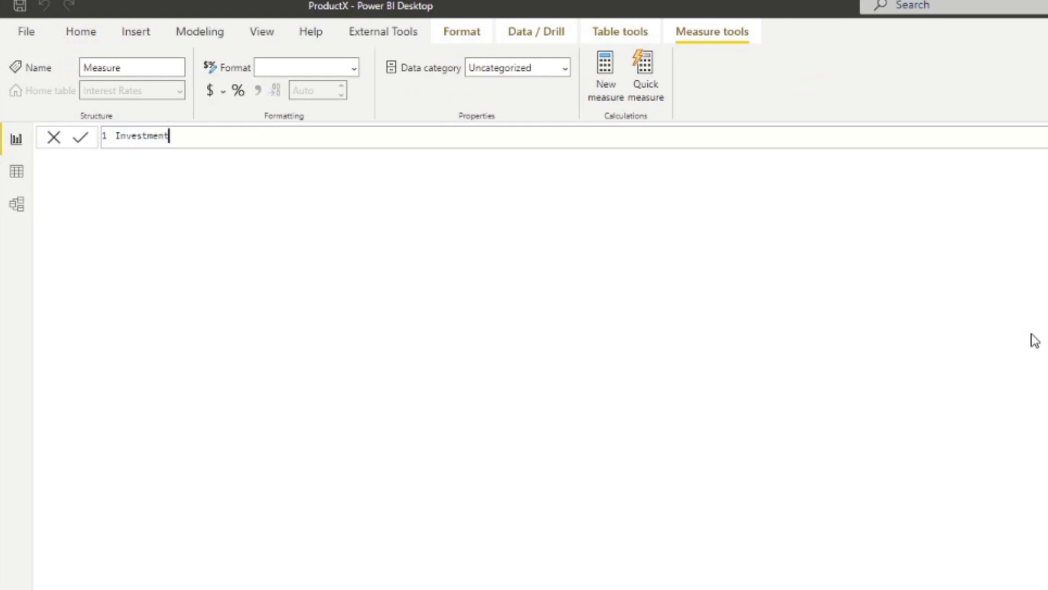
key("BackSpace")
key("BackSpace")
type("th = 10 * product")
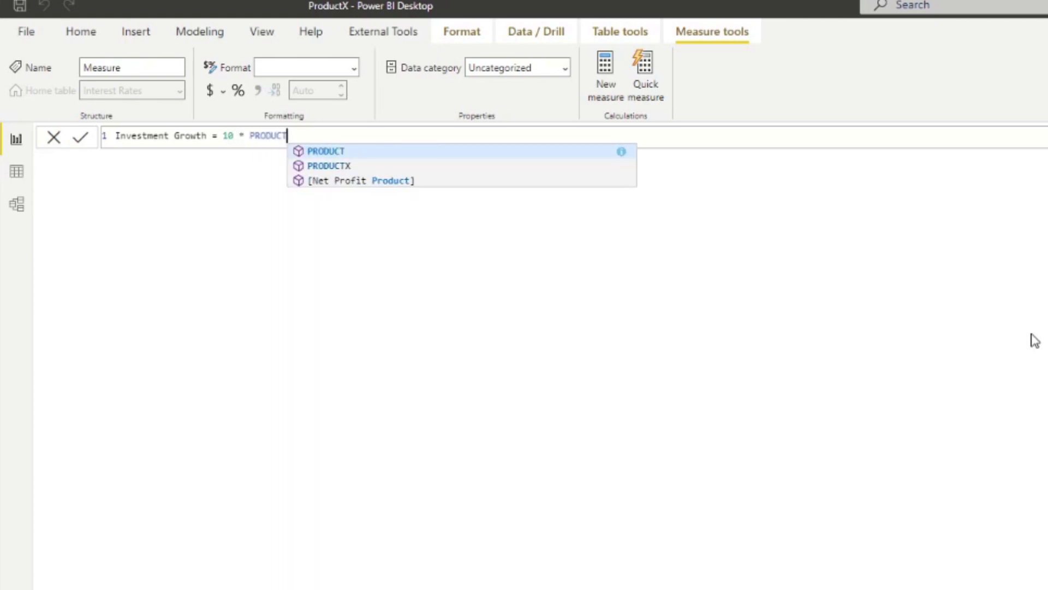
key("Down")
key("Tab")
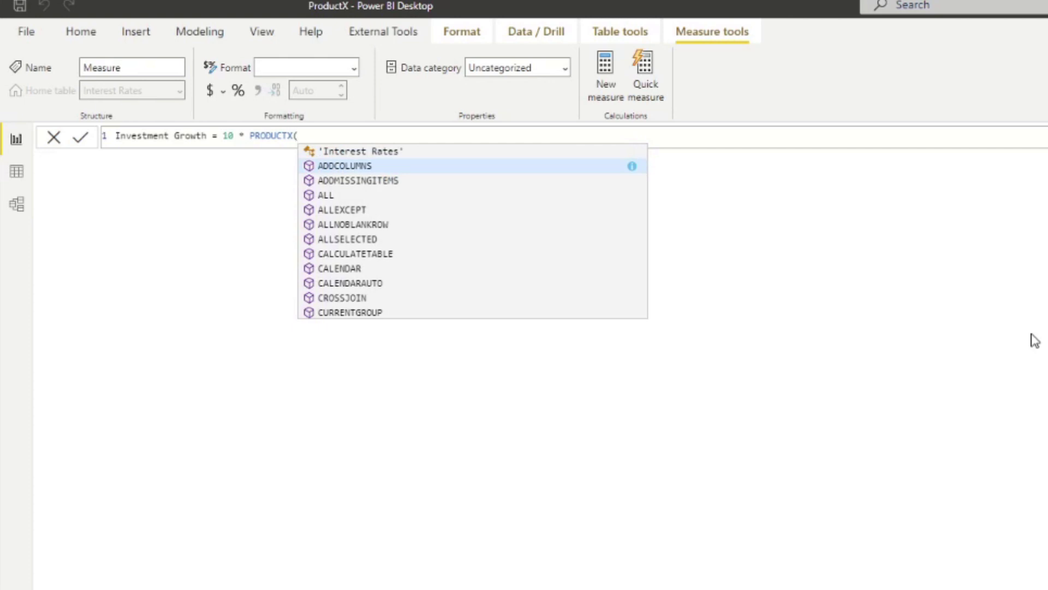
- Complete PRODUCTX with 'Interest Rates', 1 + 'Interest Rates'[Interest Rate] and commit the measure
type("o")
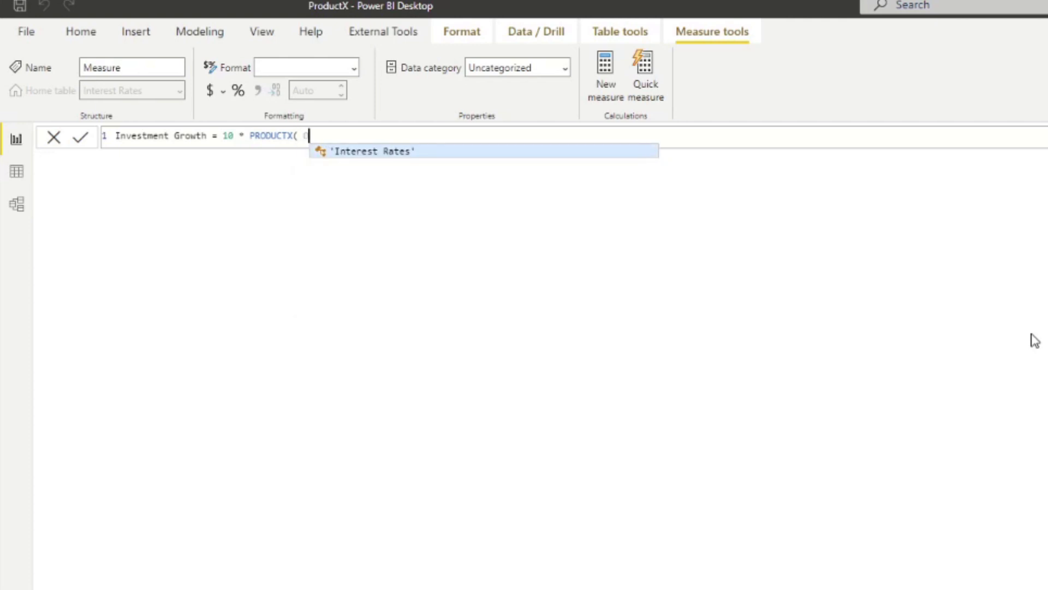
key("BackSpace")
type("Inter")
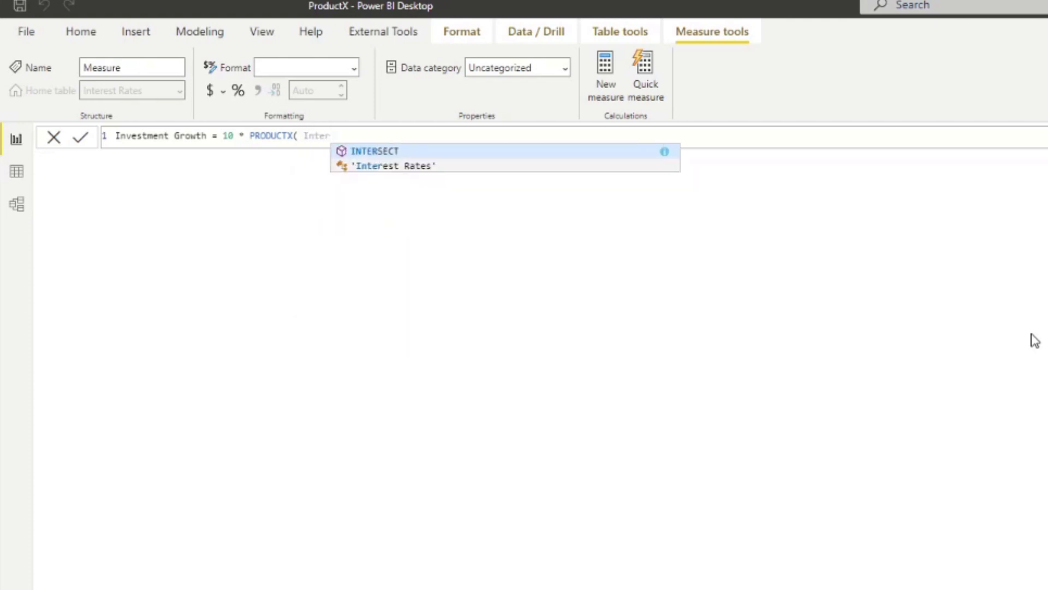
key("Down")
key("Tab")
type(",")
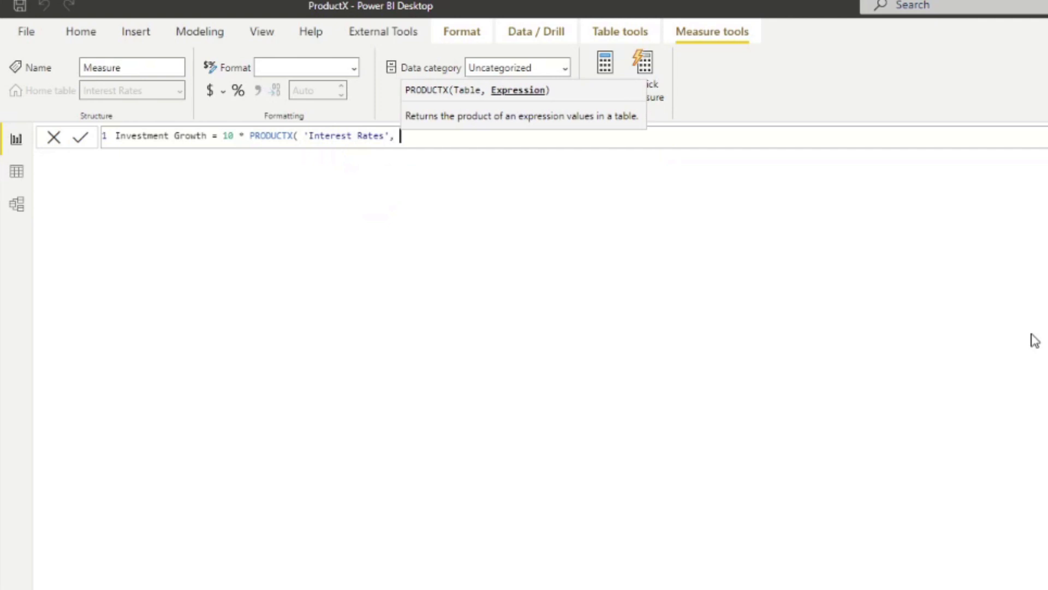
type(" 1 ")
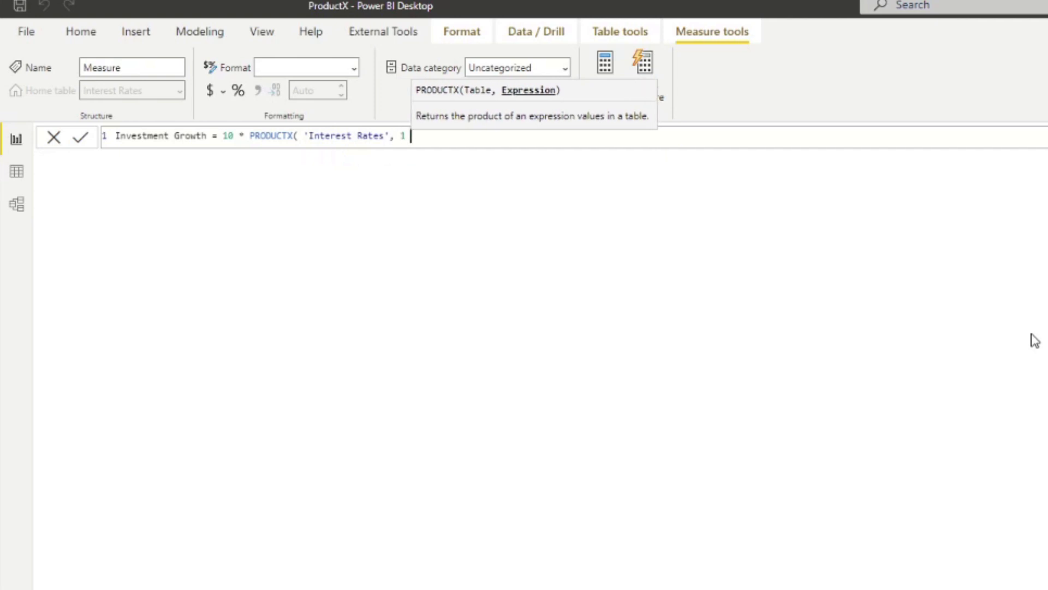
type("+ Inter")
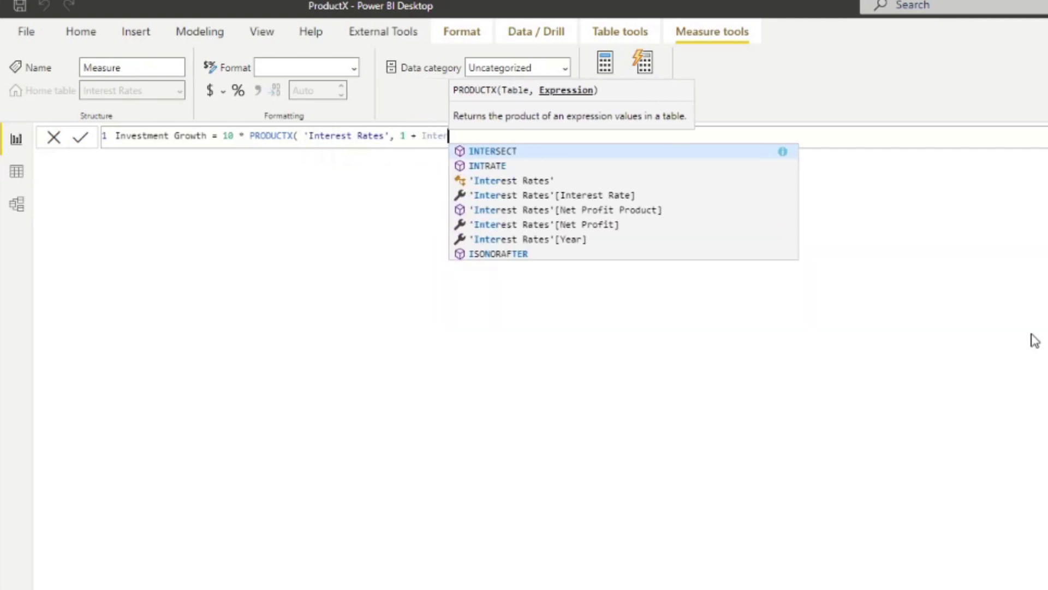
key("Down")
key("Down")
key("Down")
key("Tab")
type(")")
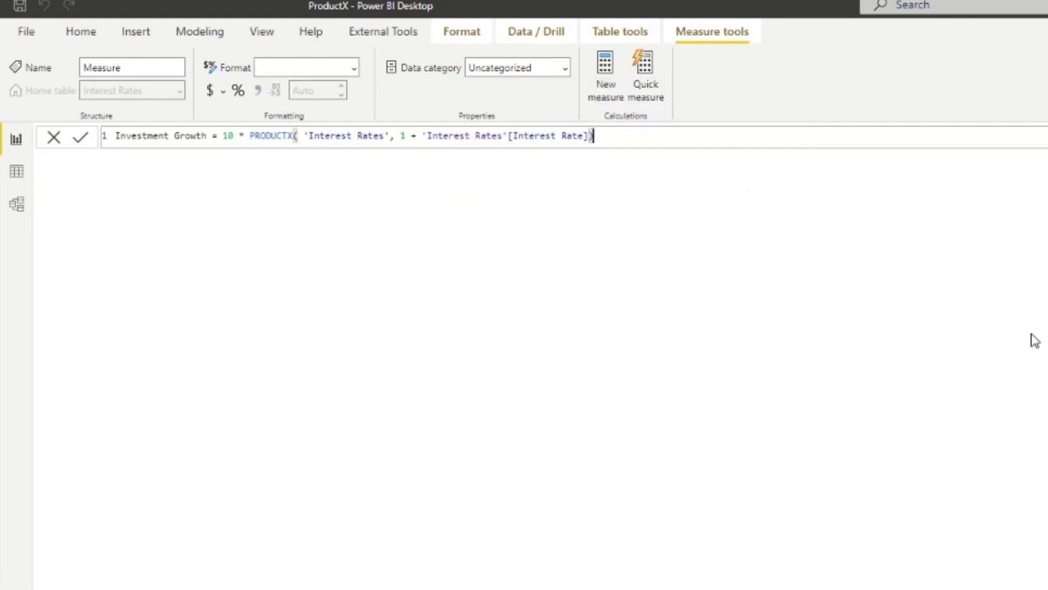
key("Return")
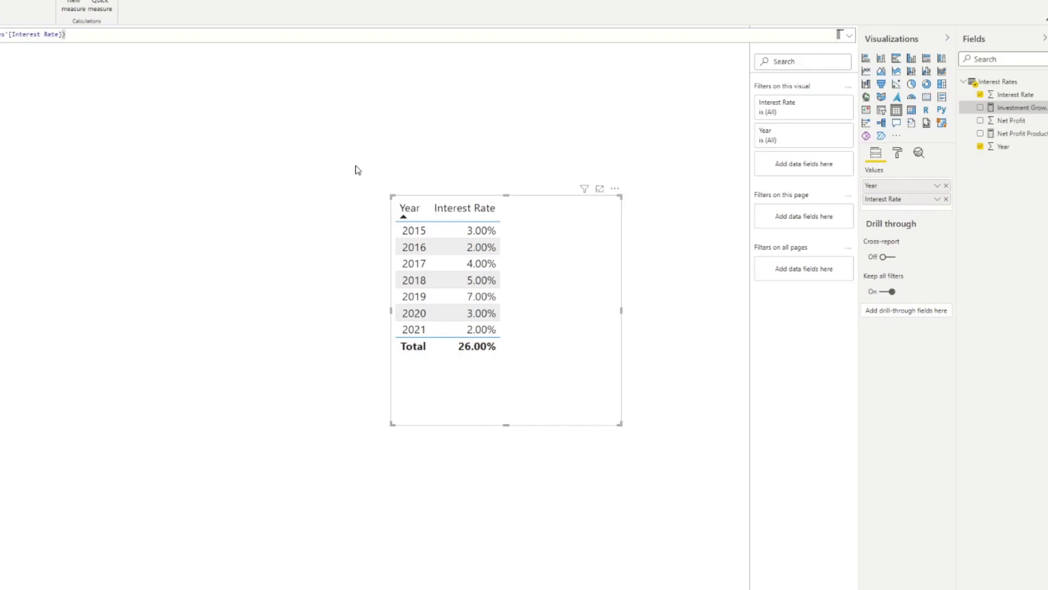
- Add Investment Growth as a shorter card reading 12.90, positioned beside the interest-rate table
left_click(670, 135)
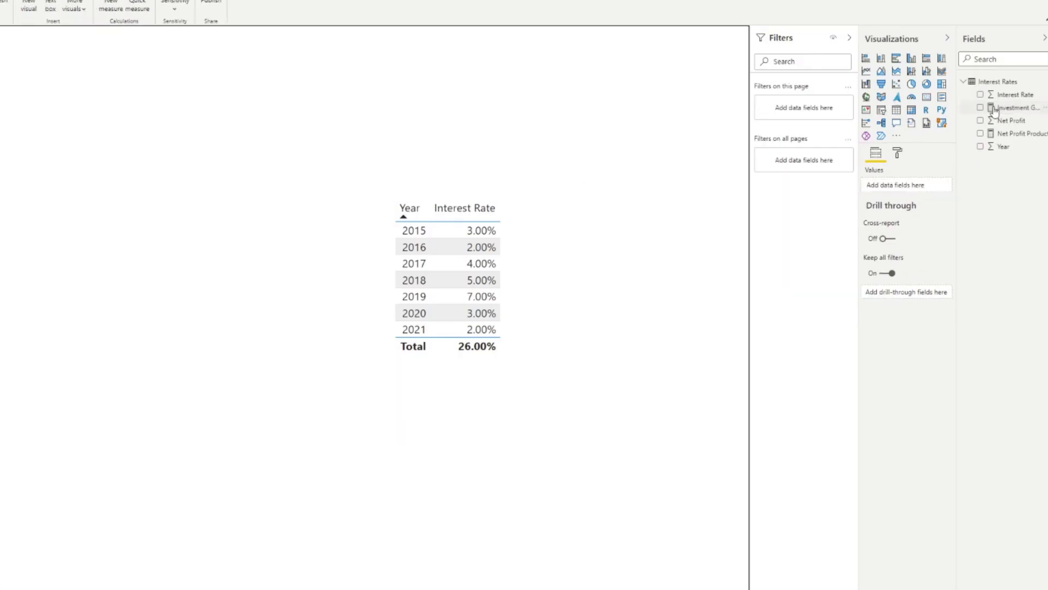
left_click_drag(1016, 107, 255, 169)
left_click(926, 98)
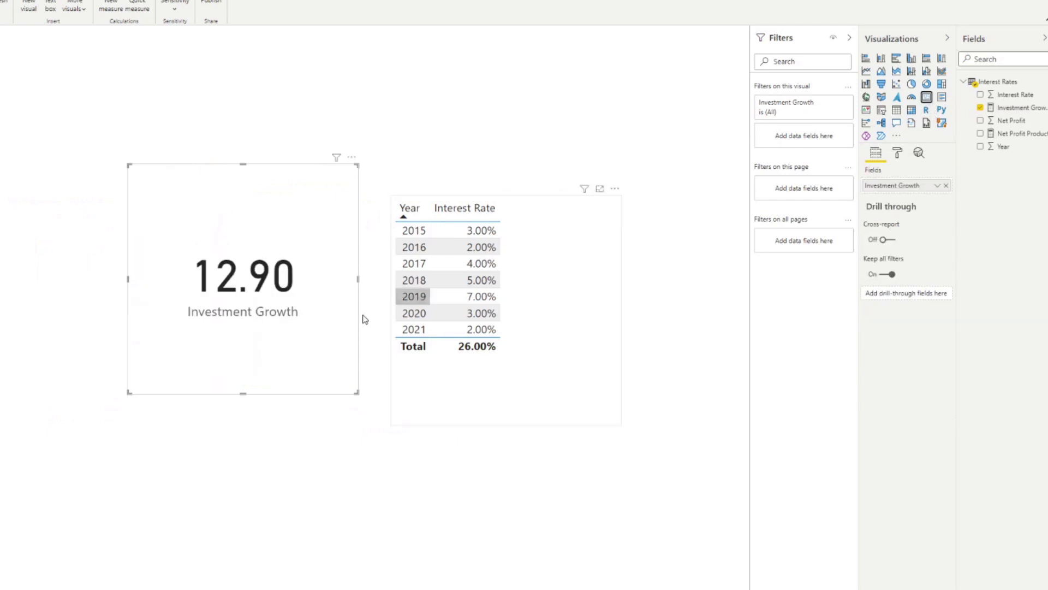
left_click_drag(243, 392, 260, 302)
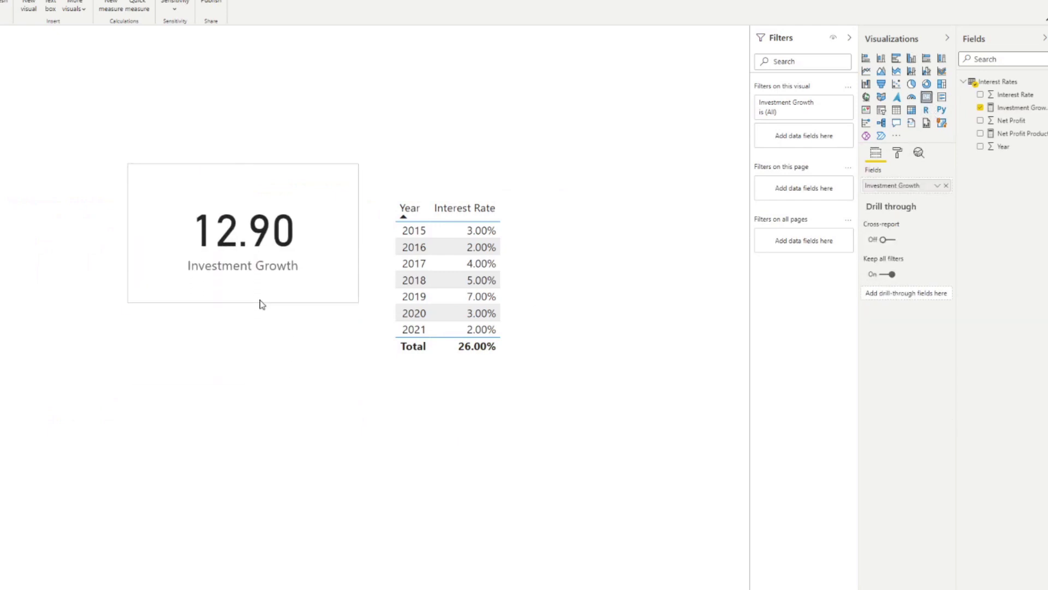
left_click_drag(243, 262, 245, 312)
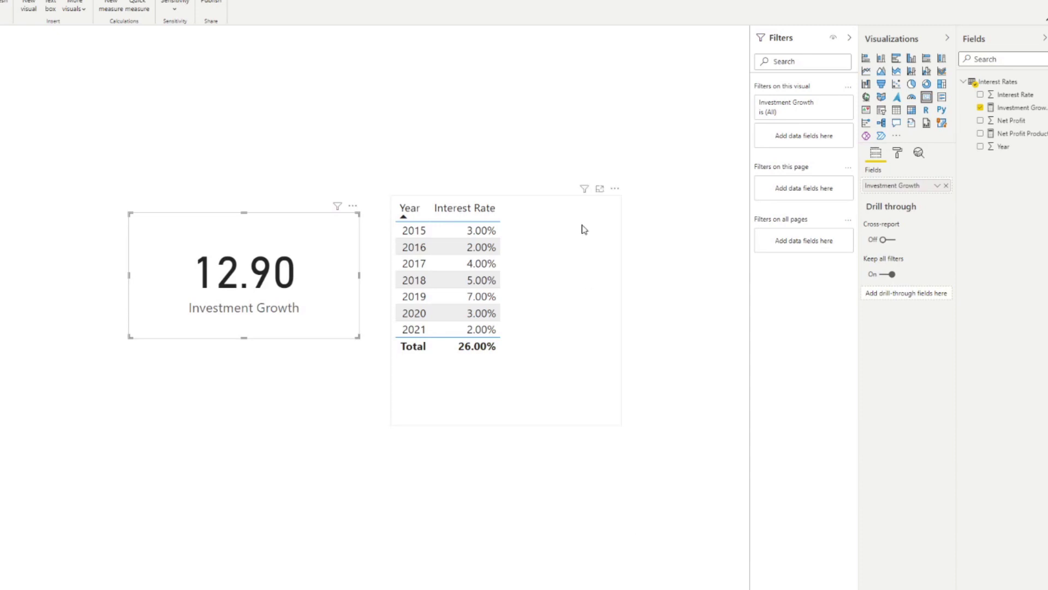
- Add a Year range slicer, shortened and placed above the interest-rate table
left_click(601, 136)
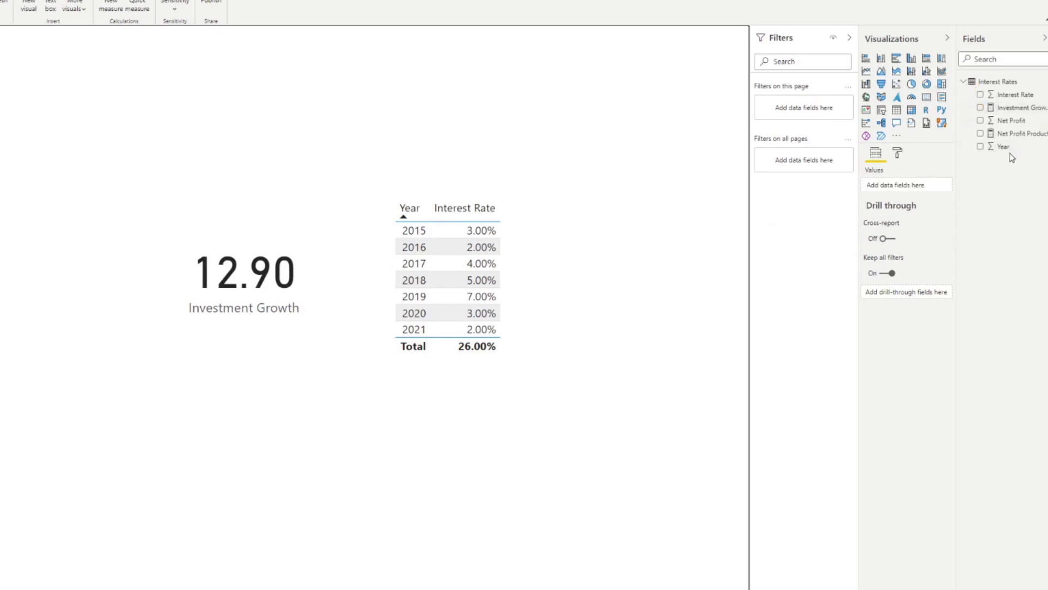
left_click_drag(1005, 147, 546, 146)
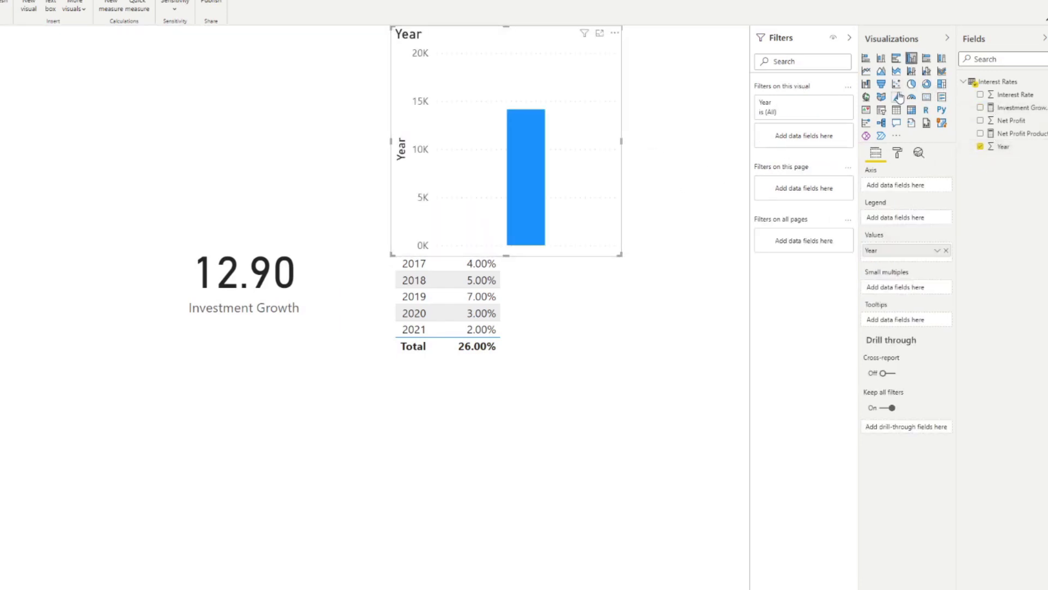
left_click(881, 110)
left_click_drag(504, 260, 547, 122)
left_click_drag(541, 45, 524, 96)
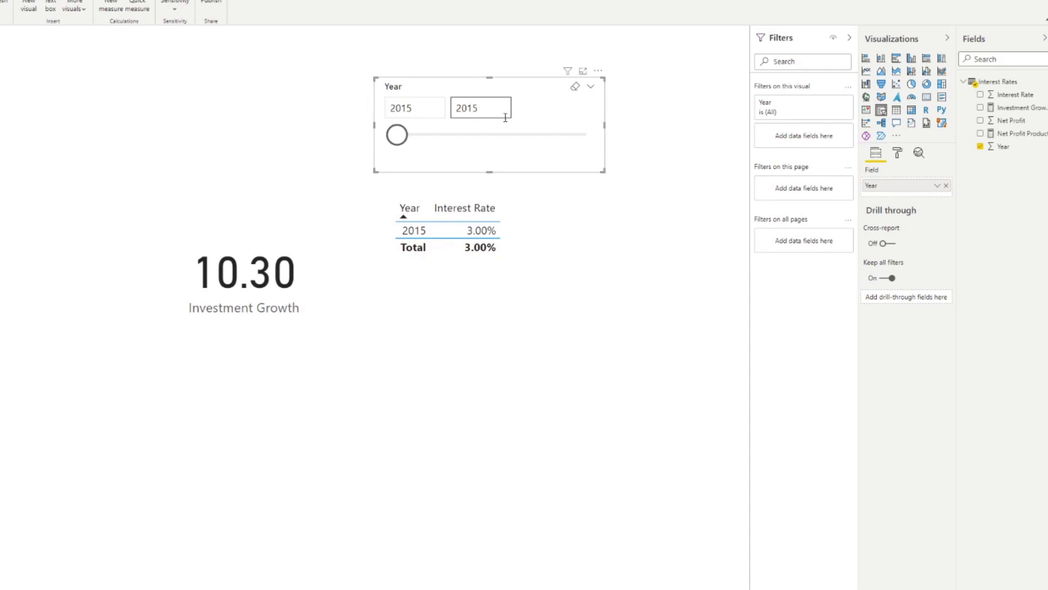
- Set the Year slicer's end year to 2016
key("BackSpace")
type("6")
left_click(666, 86)
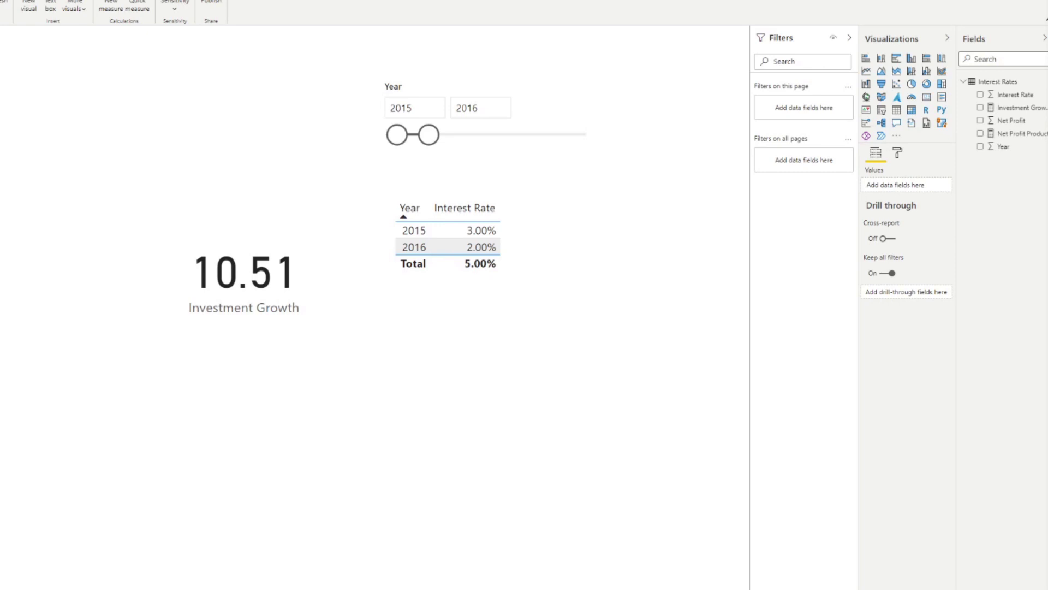
- Bring up the Chrome Google search showing 2% of 10.30 = 0.206
key("alt+Tab")
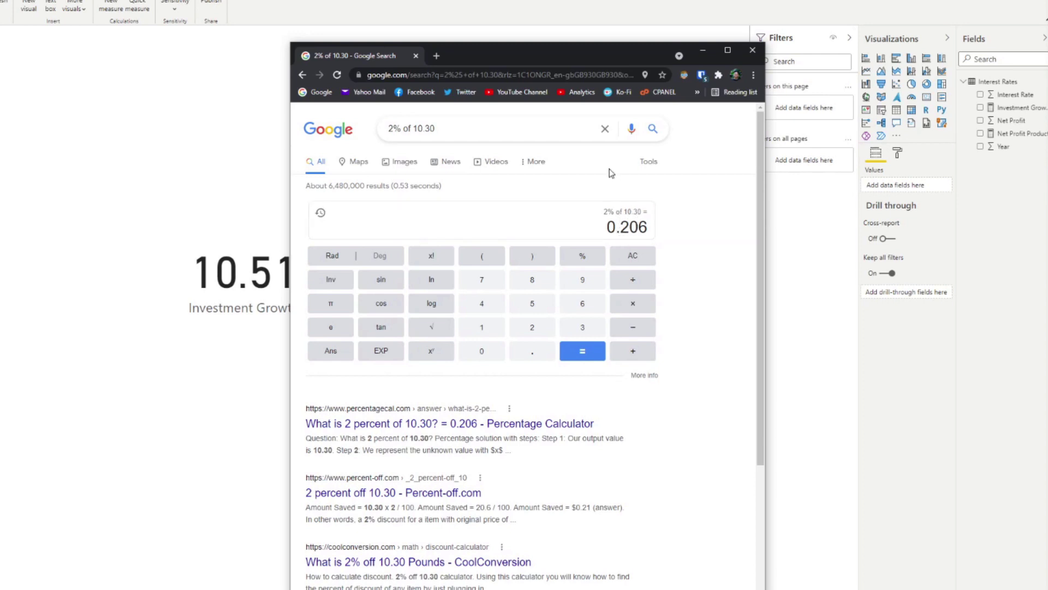
- Add 10.30 to 0.206 on Google's calculator to get 10.506, then minimise Chrome
left_click(632, 352)
left_click(481, 330)
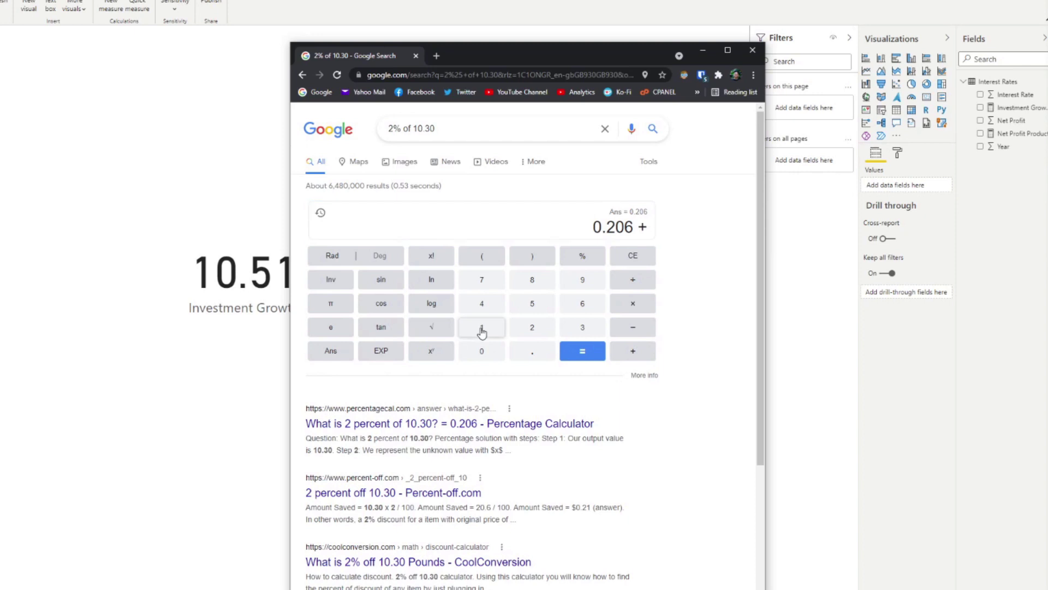
left_click(481, 351)
left_click(533, 351)
left_click(580, 330)
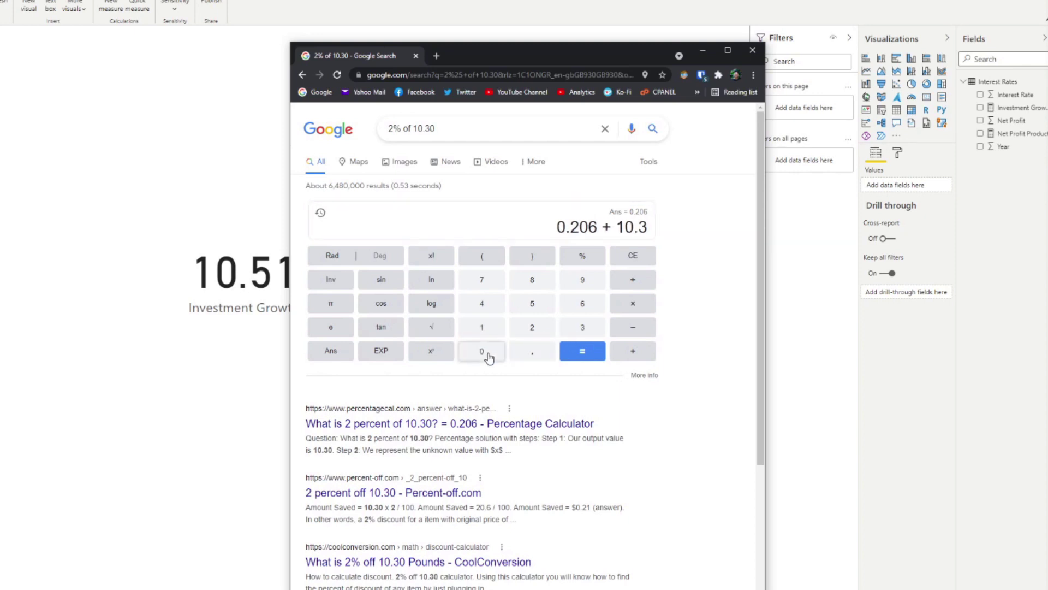
left_click(482, 352)
left_click(592, 354)
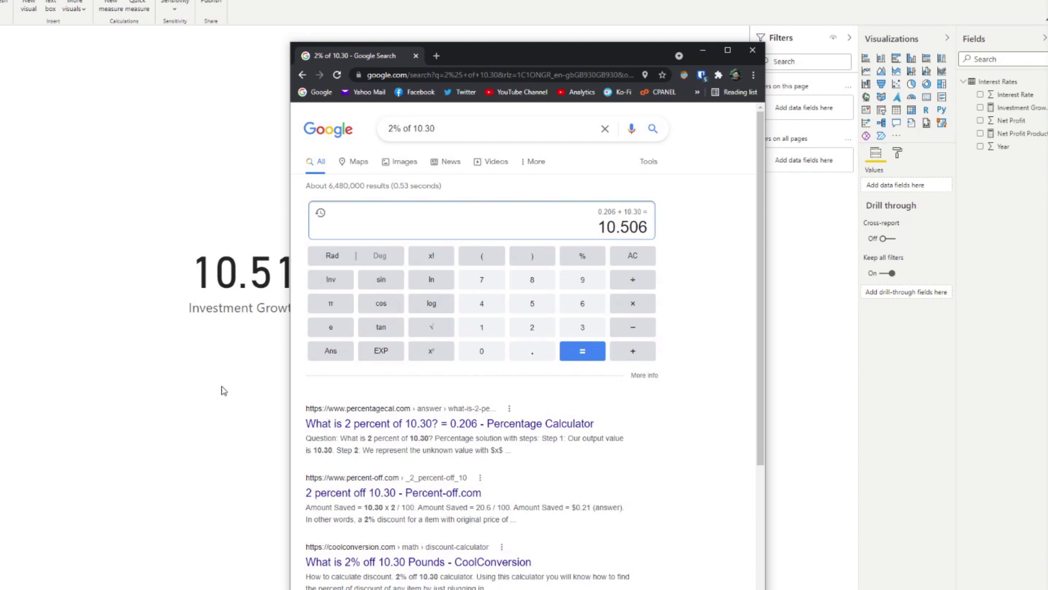
left_click(236, 364)
- Show the Investment Growth card to three decimals (10.506), then bring Chrome back alongside it
left_click(263, 294)
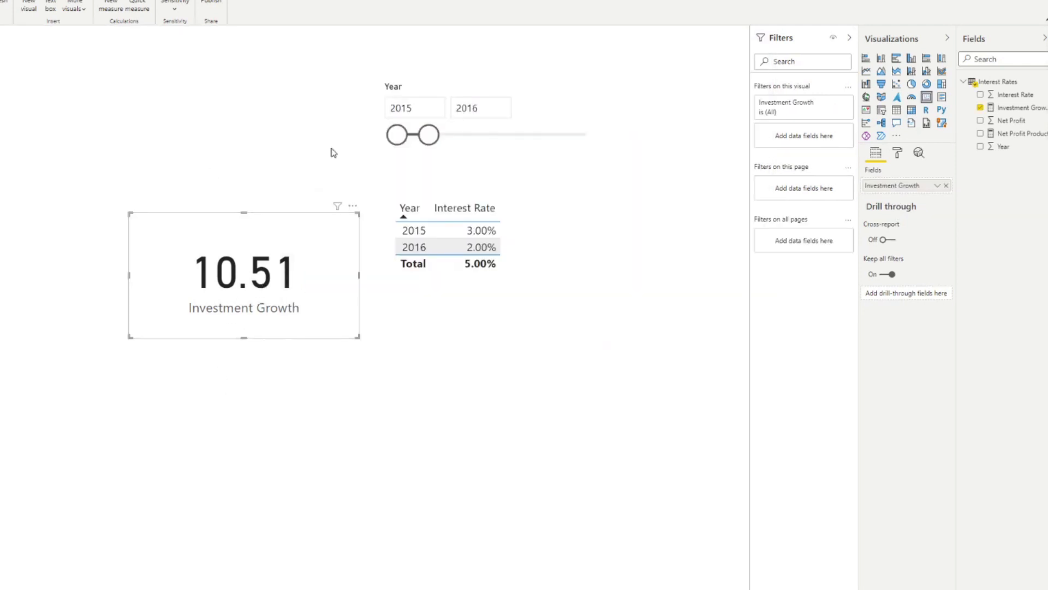
left_click(1013, 115)
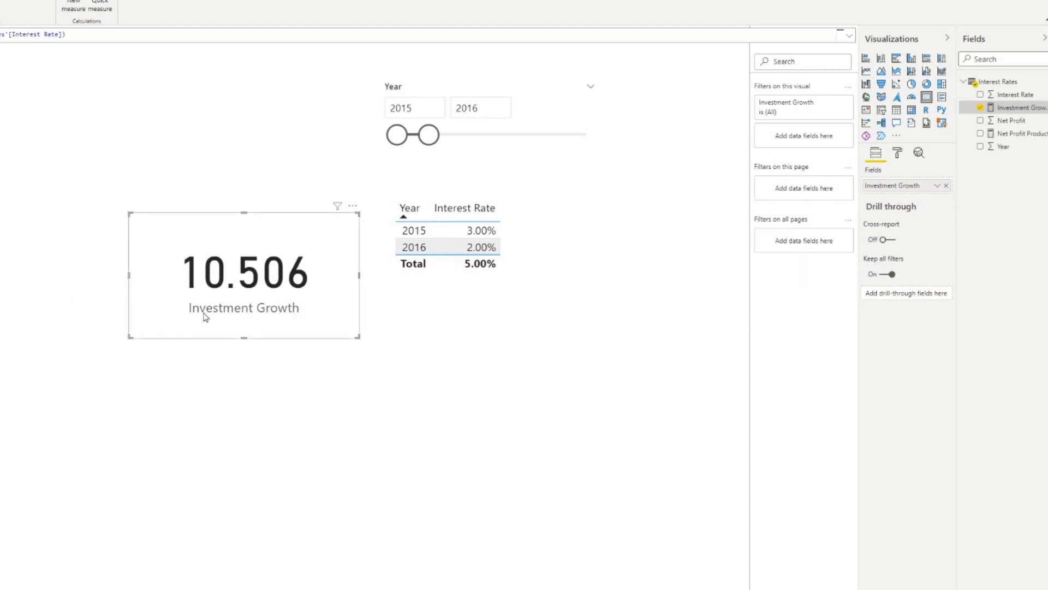
key("alt+Tab")
left_click_drag(471, 59, 727, 0)
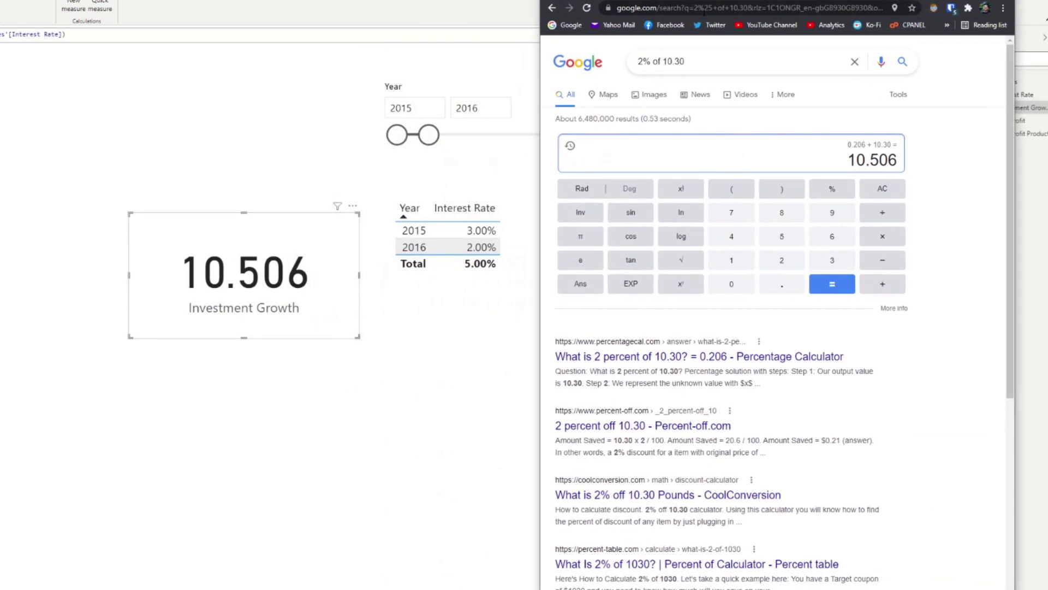